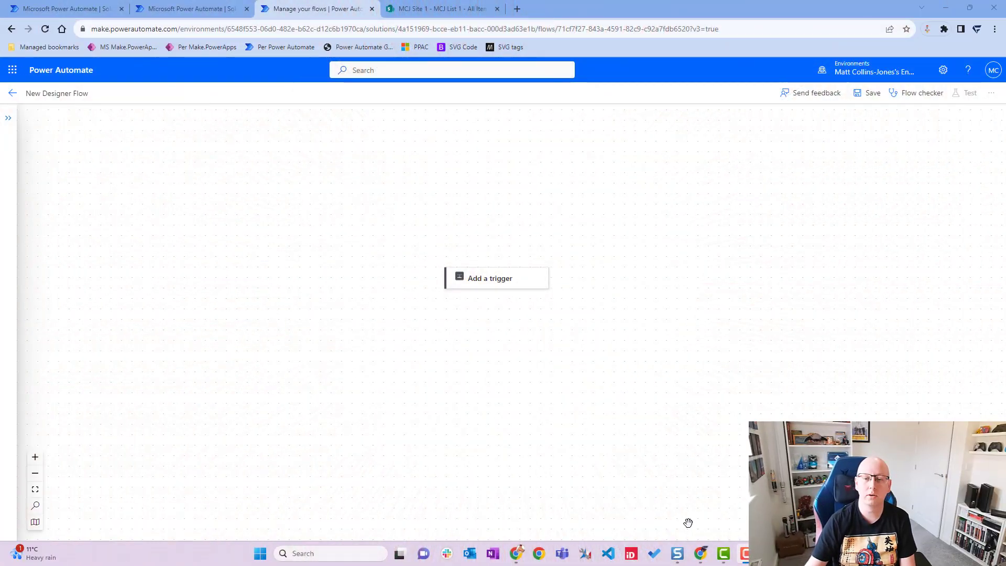
Step: Pan the empty New Designer Flow canvas slightly
{"action": "left_click_drag", "start_coordinate": [420, 393], "coordinate": [456, 391]}
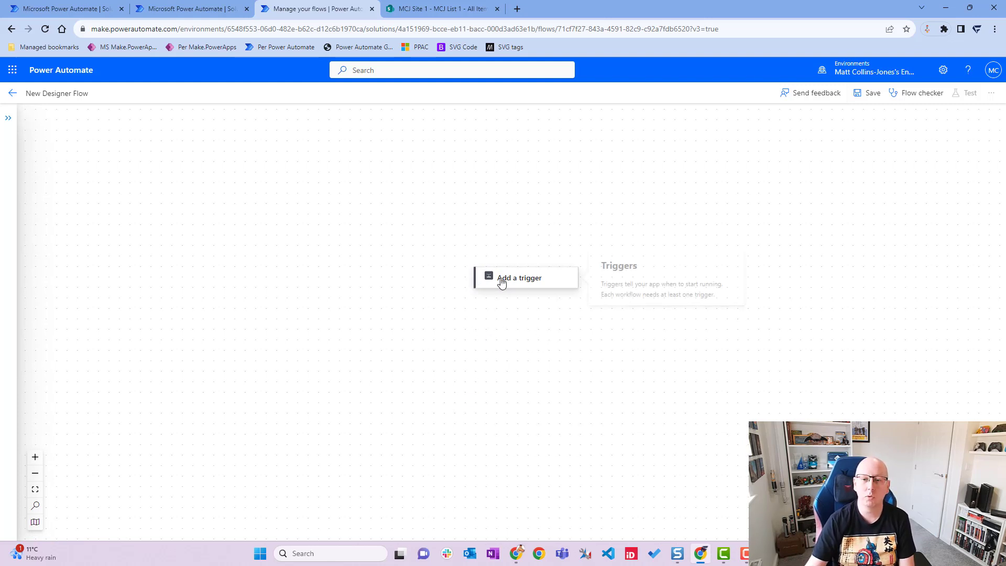
Step: Search the triggers for 'sharePoint' and show the full list of SharePoint triggers
{"action": "left_click", "coordinate": [521, 281]}
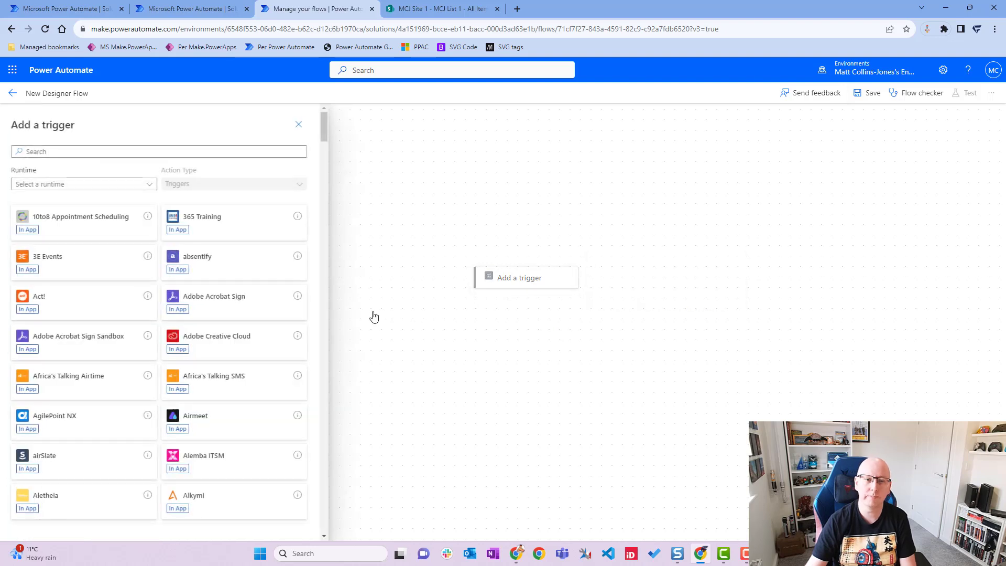
{"action": "left_click", "coordinate": [84, 152]}
{"action": "type", "text": "s"}
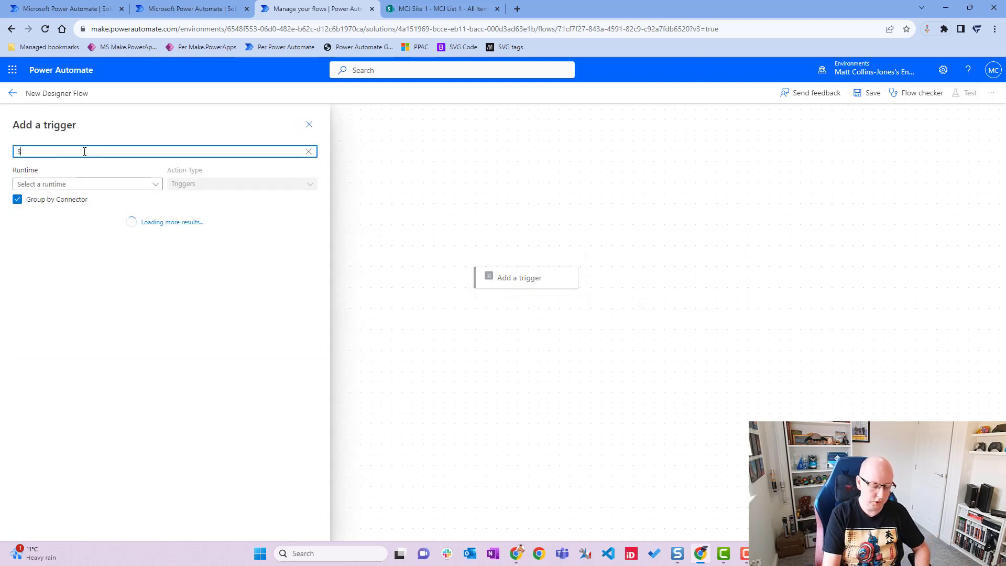
{"action": "type", "text": "harePoint"}
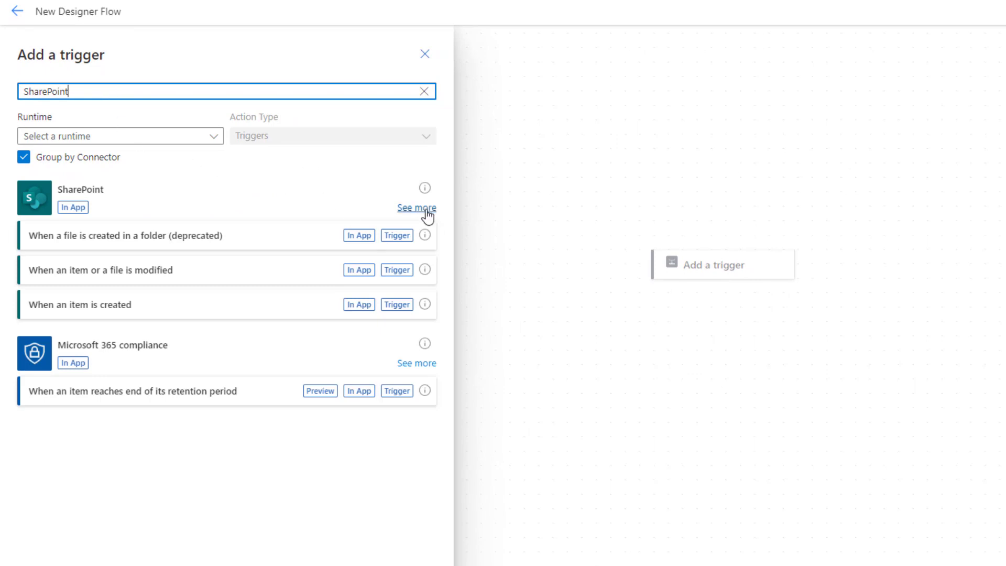
{"action": "left_click", "coordinate": [426, 209]}
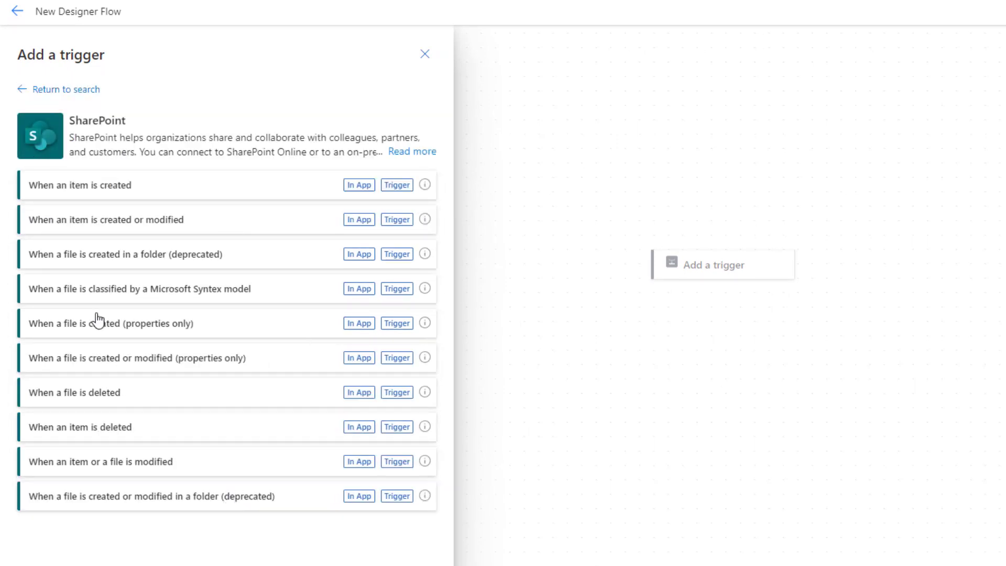
Step: Add the When an item is created trigger, watching MCJ List 1 on MCJ Site 1
{"action": "left_click", "coordinate": [158, 187]}
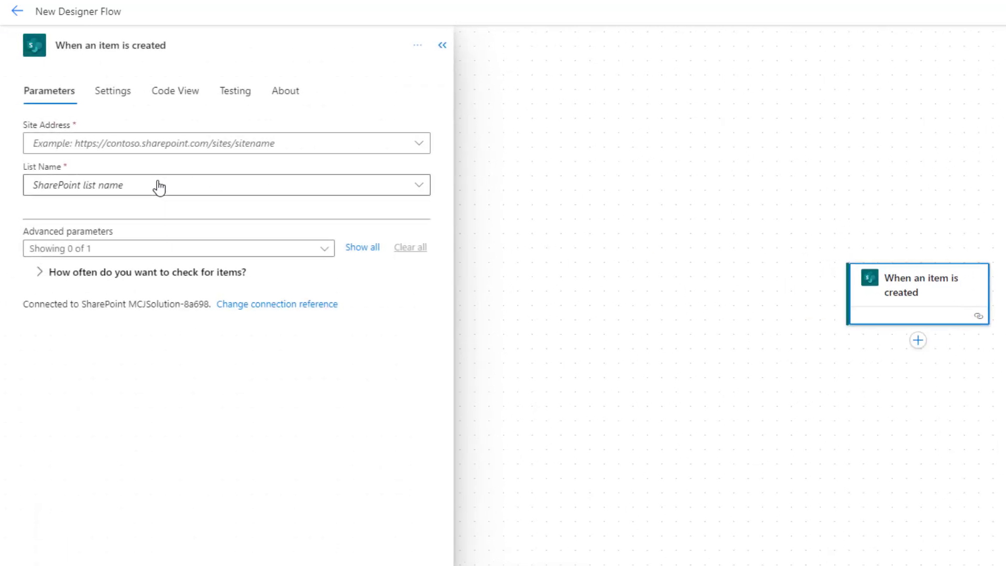
{"action": "left_click", "coordinate": [416, 145]}
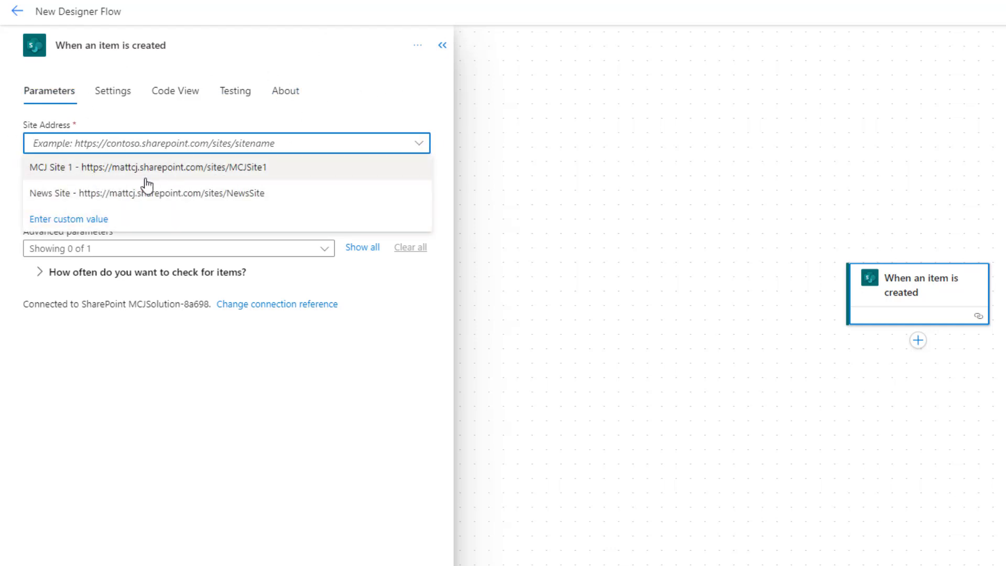
{"action": "left_click", "coordinate": [246, 168]}
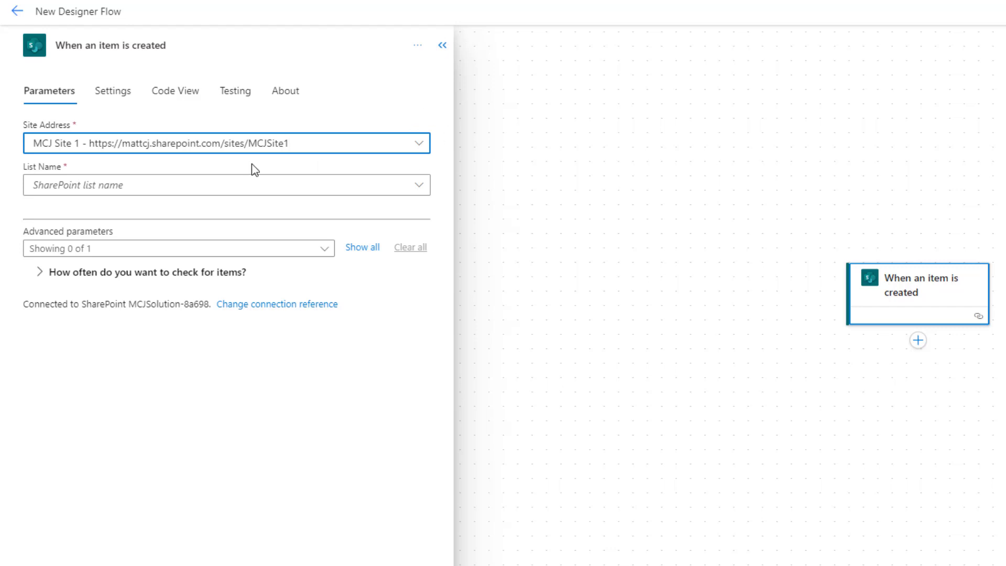
{"action": "left_click", "coordinate": [407, 191]}
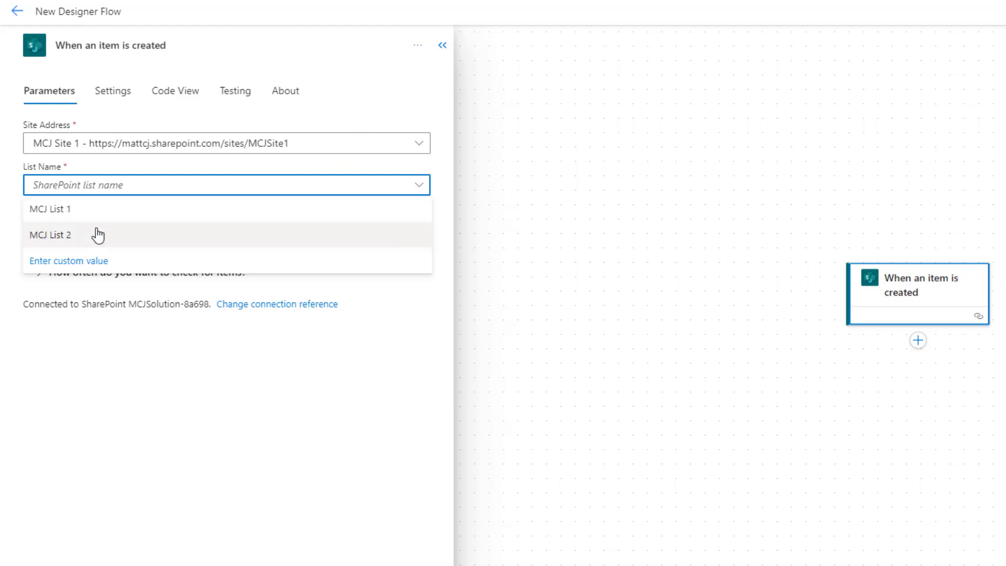
{"action": "left_click", "coordinate": [146, 209]}
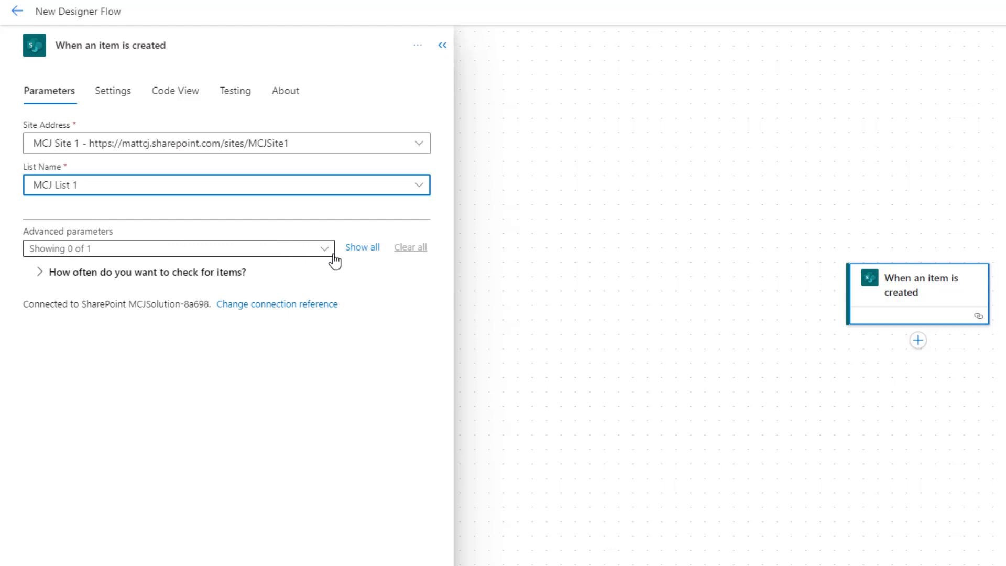
Step: Reveal advanced parameters and keep Limit Columns By View at Use all columns (Do not limit)
{"action": "left_click", "coordinate": [363, 247]}
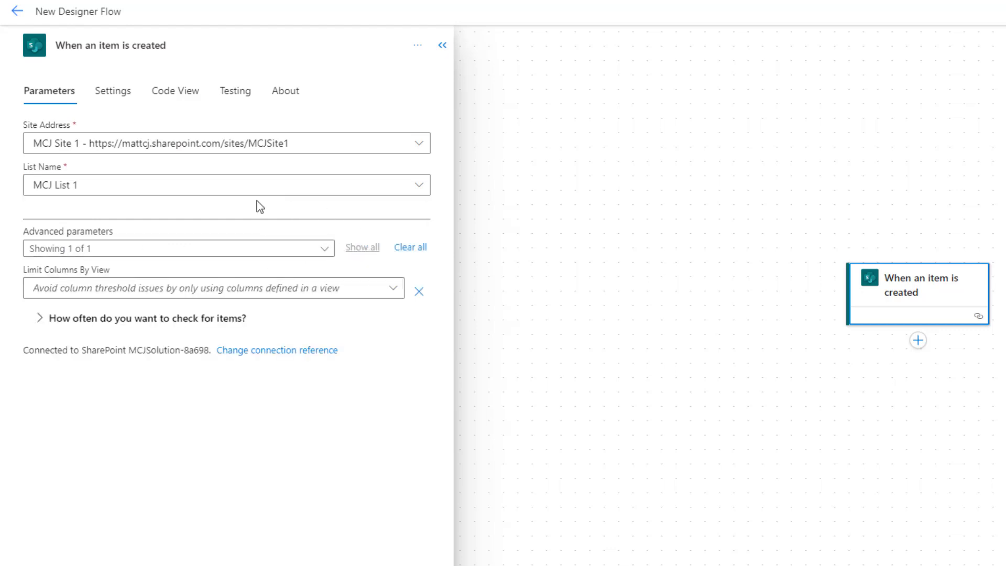
{"action": "left_click", "coordinate": [396, 290]}
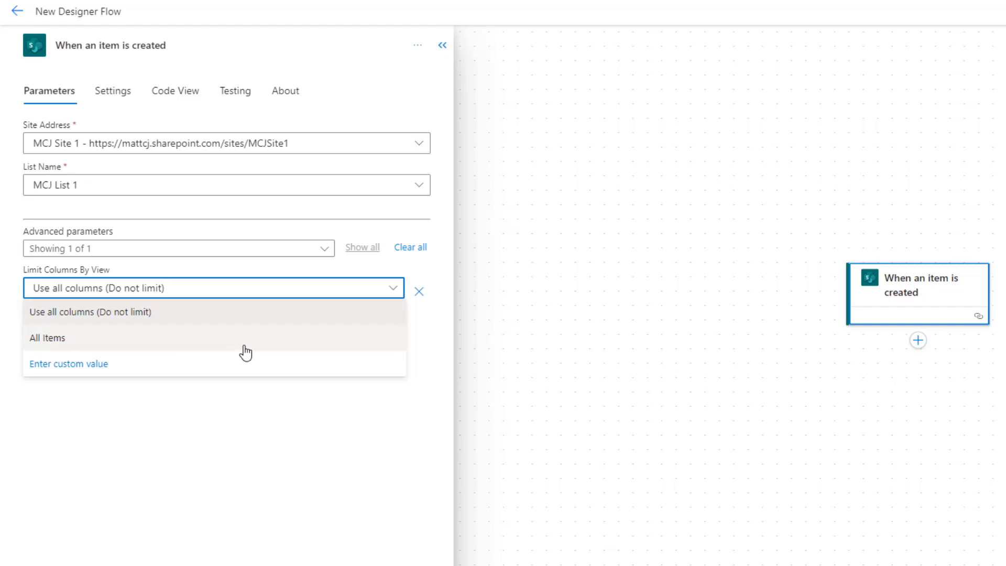
{"action": "left_click", "coordinate": [438, 324]}
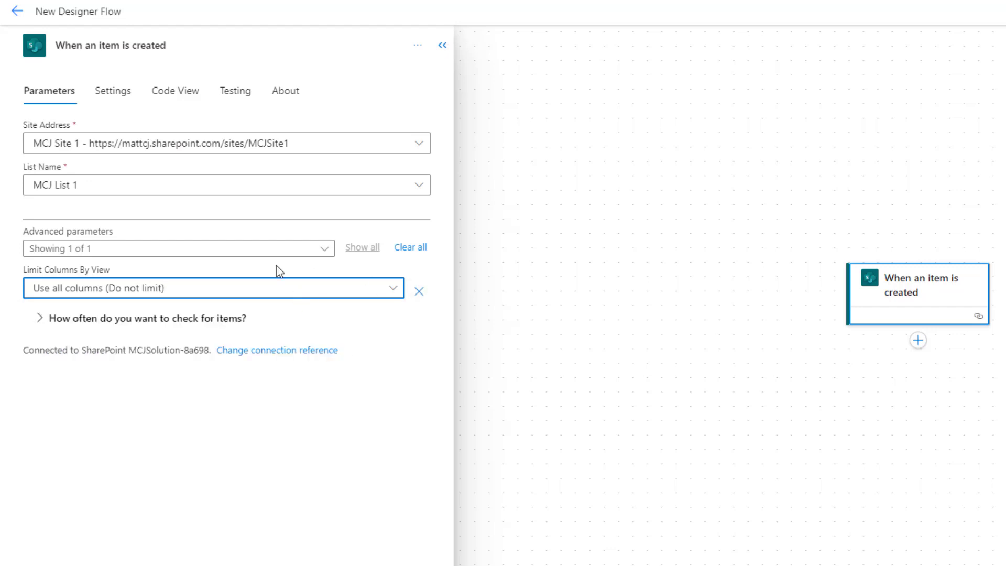
{"action": "left_click", "coordinate": [394, 288]}
{"action": "left_click", "coordinate": [332, 435]}
Step: Change the trigger's recurrence interval from 3 to 1, keeping the frequency at Minute
{"action": "left_click", "coordinate": [40, 318]}
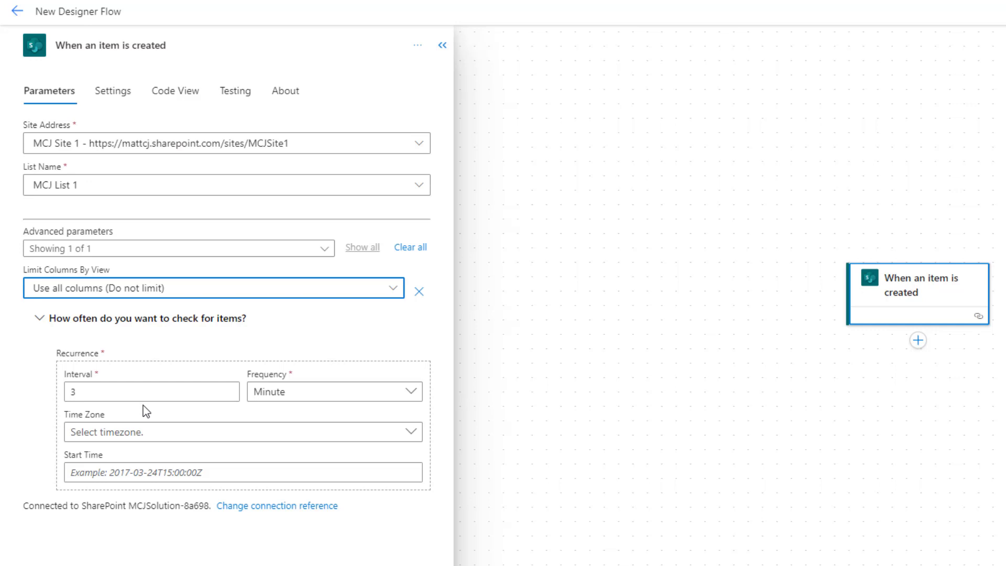
{"action": "left_click", "coordinate": [408, 398]}
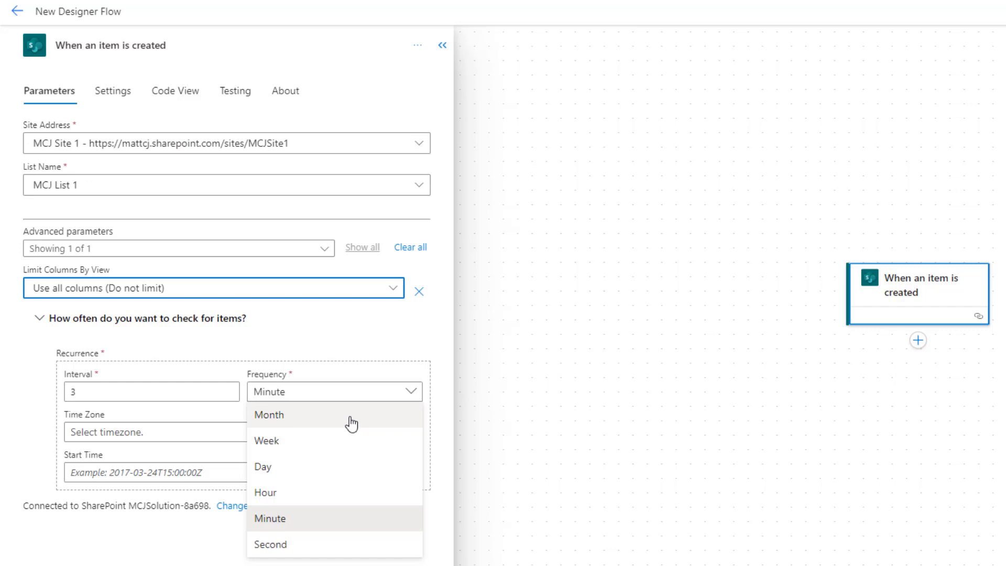
{"action": "left_click", "coordinate": [133, 390]}
{"action": "left_click_drag", "start_coordinate": [168, 391], "coordinate": [3, 401]}
{"action": "type", "text": "1"}
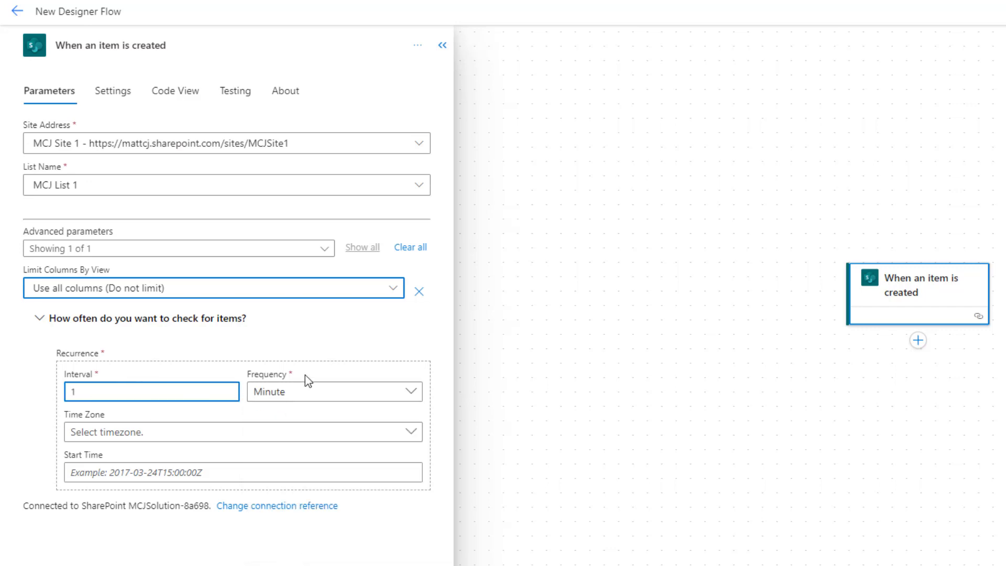
{"action": "left_click", "coordinate": [327, 329]}
{"action": "left_click", "coordinate": [320, 325]}
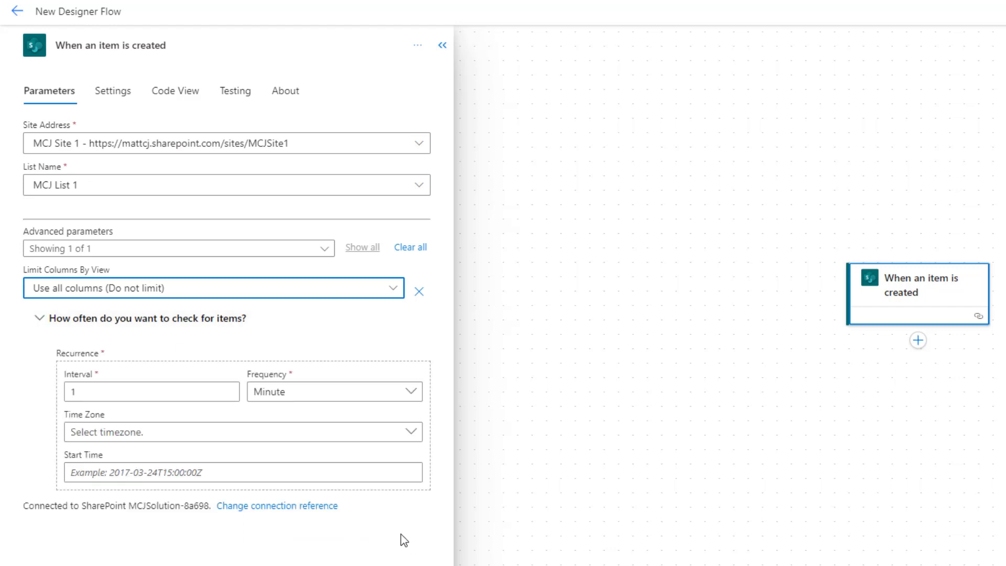
Step: Leave Time Zone and Start Time empty, then collapse the recurrence settings
{"action": "left_click", "coordinate": [408, 434]}
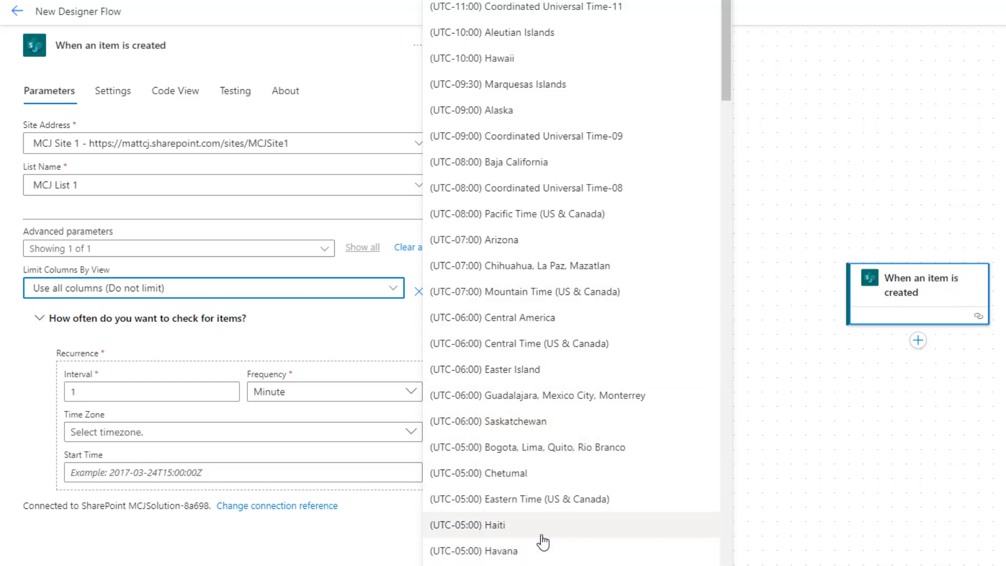
{"action": "scroll", "coordinate": [528, 531], "scroll_direction": "down", "scroll_amount": 5}
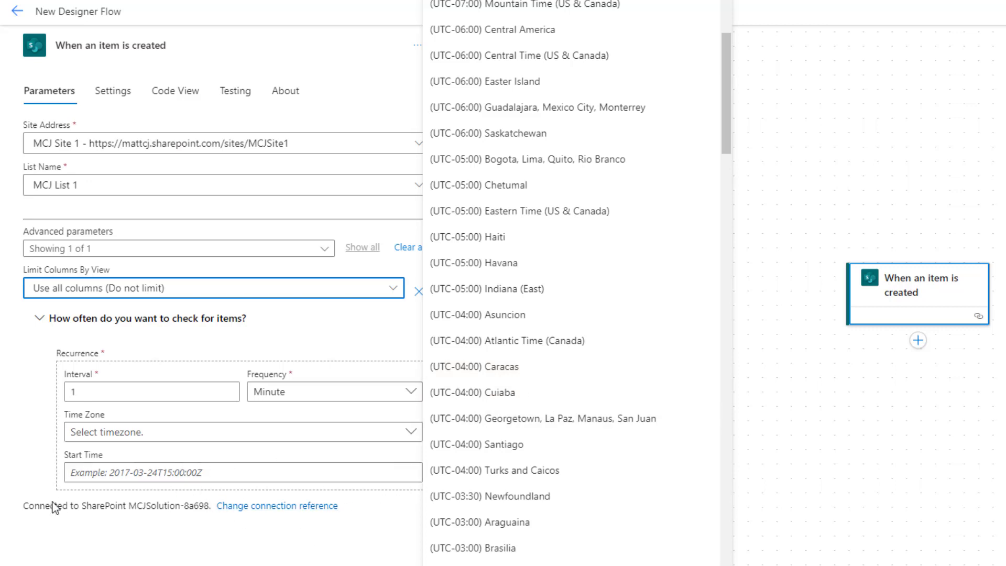
{"action": "left_click", "coordinate": [257, 470]}
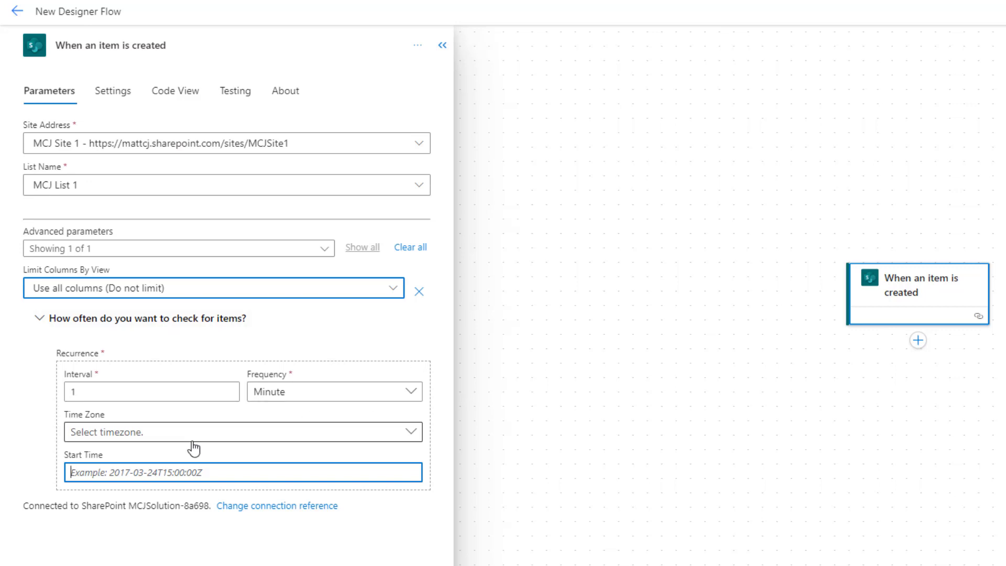
{"action": "left_click", "coordinate": [37, 325]}
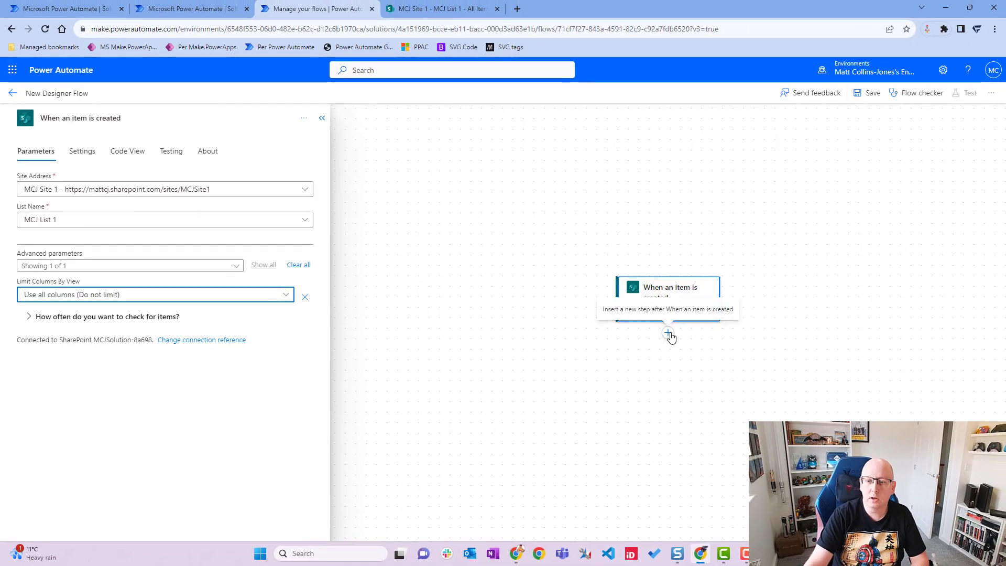
Step: Add a Compose data operation action after the trigger
{"action": "left_click", "coordinate": [668, 333]}
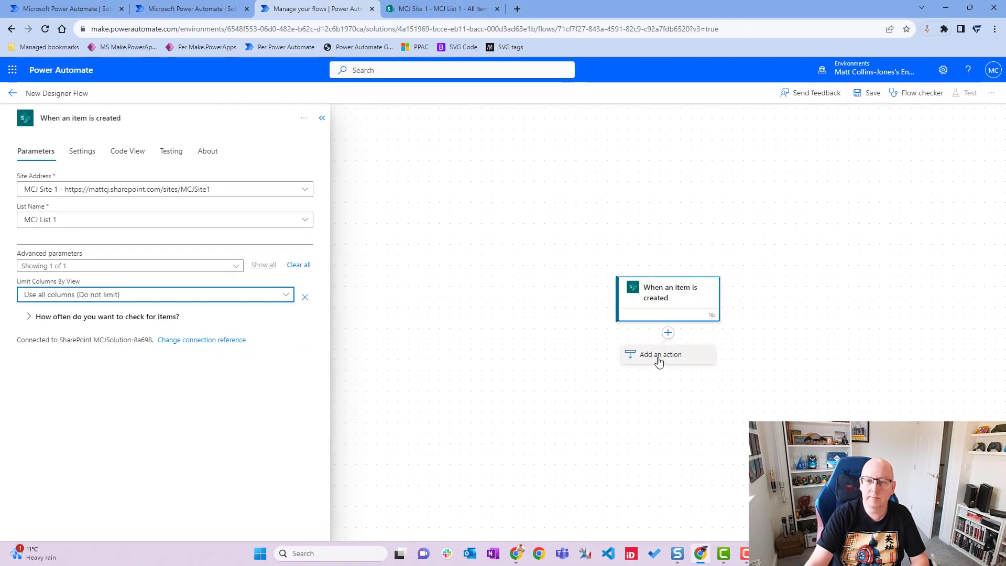
{"action": "left_click", "coordinate": [659, 355]}
{"action": "left_click", "coordinate": [100, 149]}
{"action": "type", "text": "Compose"}
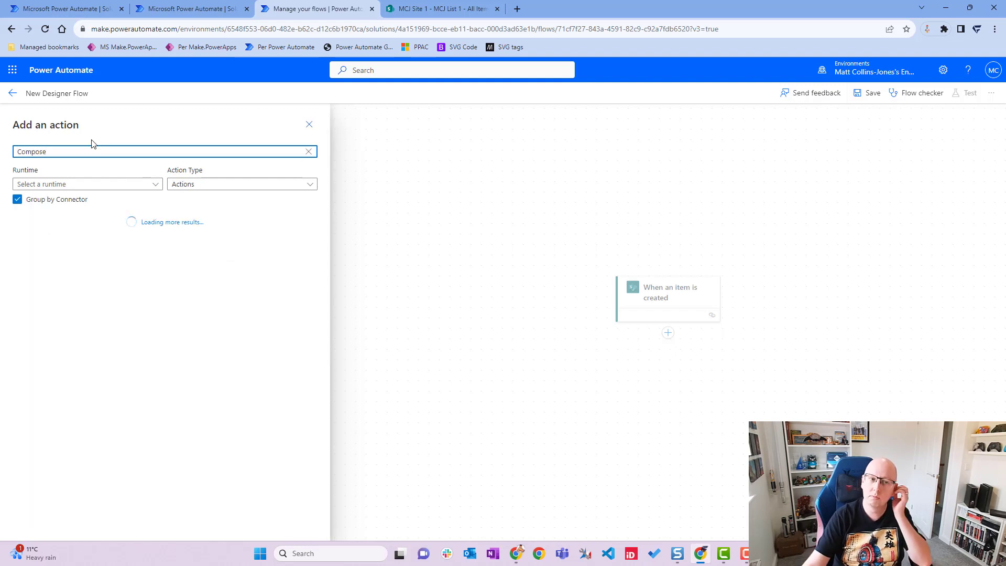
{"action": "left_click", "coordinate": [114, 256]}
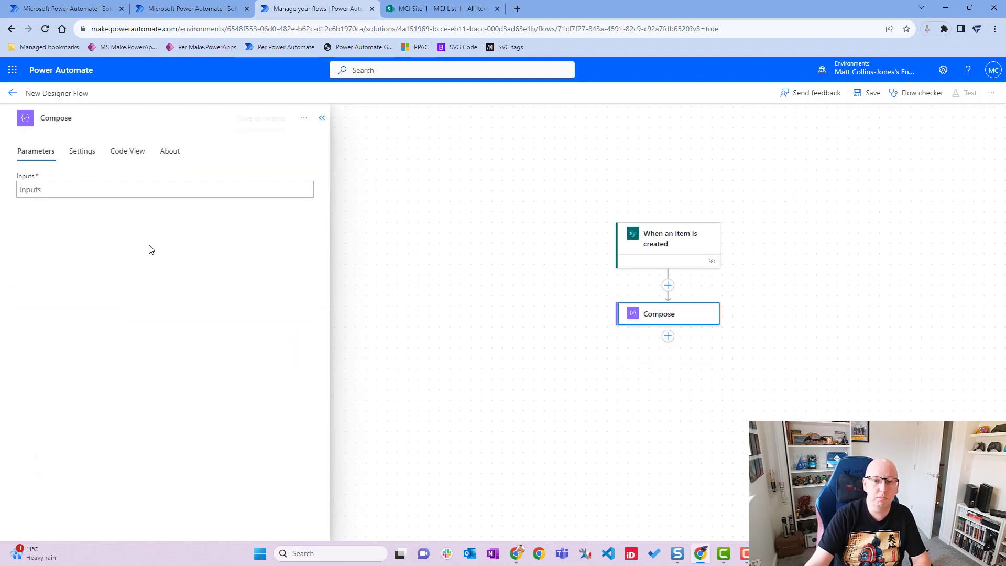
Step: Set the Compose Inputs to the Title field from When an item is created
{"action": "left_click", "coordinate": [107, 190]}
{"action": "left_click", "coordinate": [316, 181]}
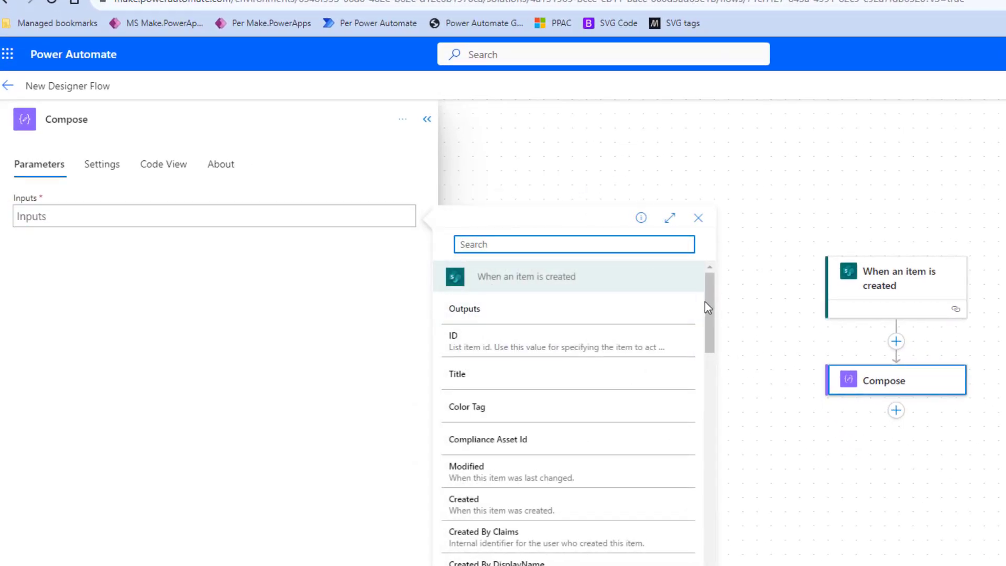
{"action": "scroll", "coordinate": [707, 298], "scroll_direction": "down", "scroll_amount": 1}
{"action": "scroll", "coordinate": [697, 309], "scroll_direction": "up", "scroll_amount": 1}
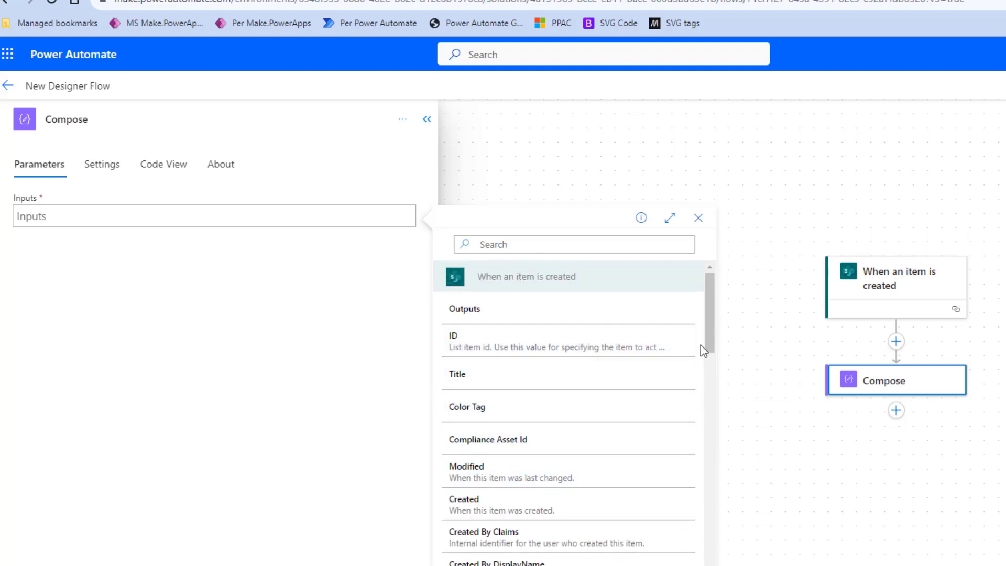
{"action": "left_click_drag", "start_coordinate": [709, 331], "coordinate": [721, 482]}
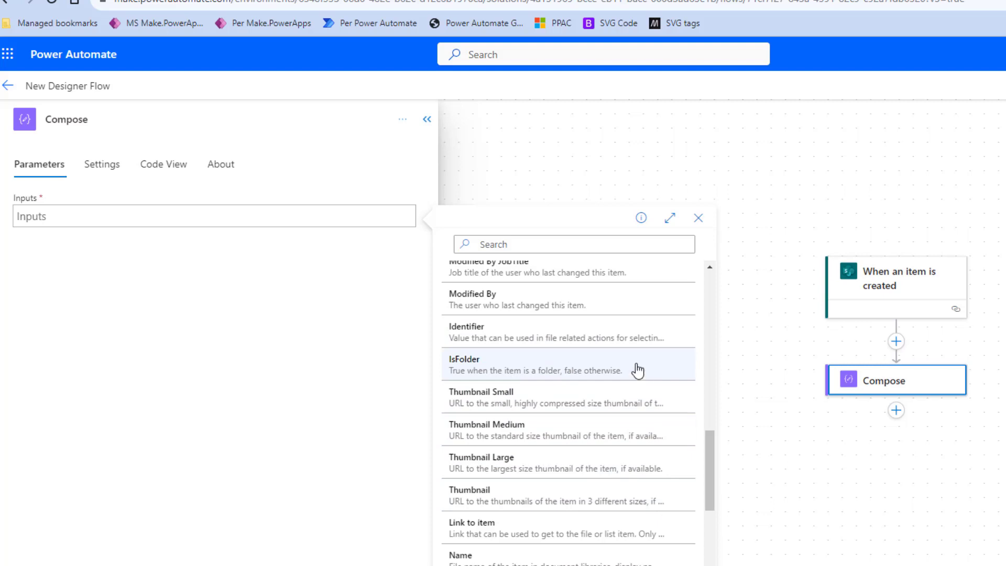
{"action": "scroll", "coordinate": [651, 438], "scroll_direction": "down", "scroll_amount": 3}
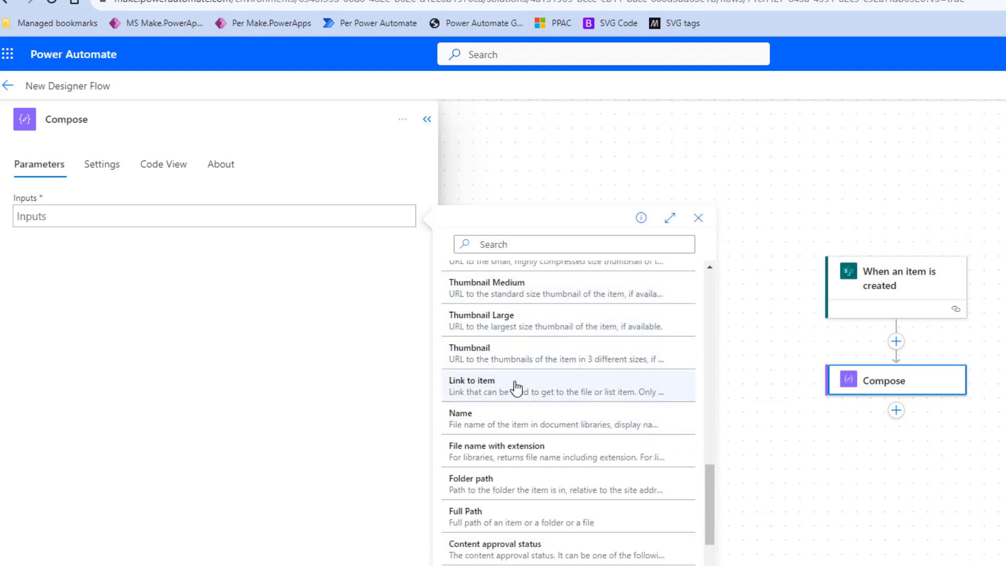
{"action": "scroll", "coordinate": [589, 388], "scroll_direction": "down", "scroll_amount": 3}
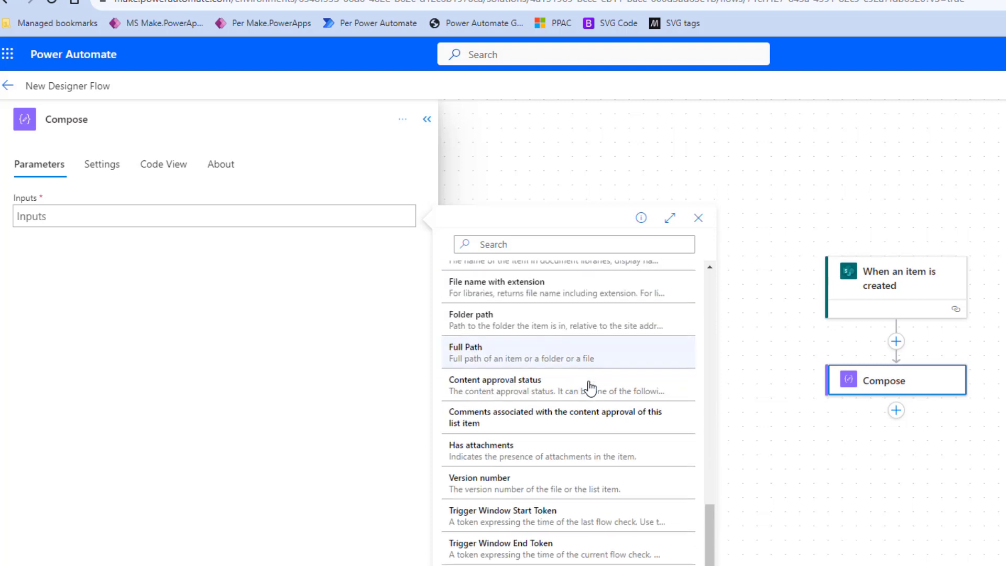
{"action": "scroll", "coordinate": [616, 465], "scroll_direction": "up", "scroll_amount": 10}
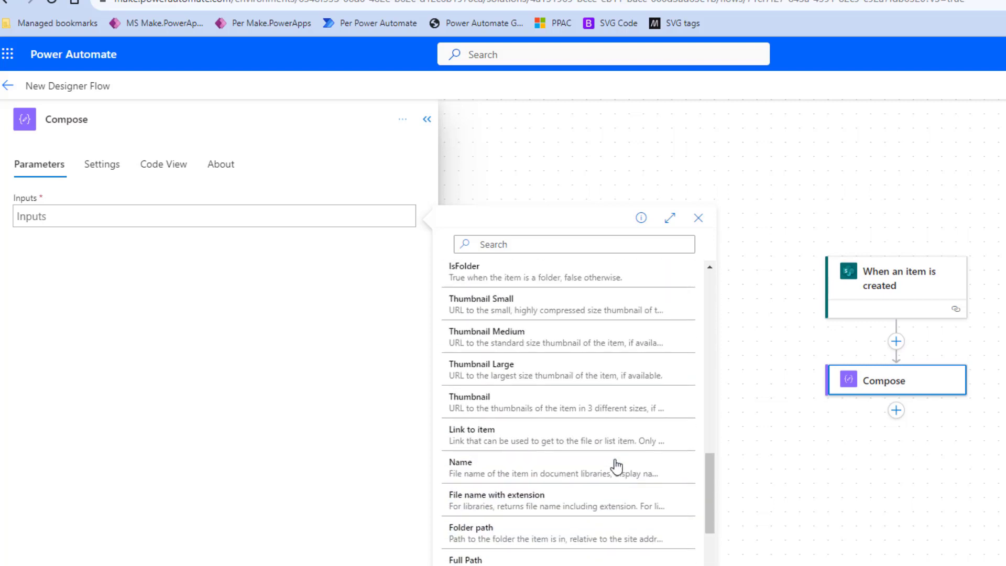
{"action": "scroll", "coordinate": [617, 466], "scroll_direction": "up", "scroll_amount": 3}
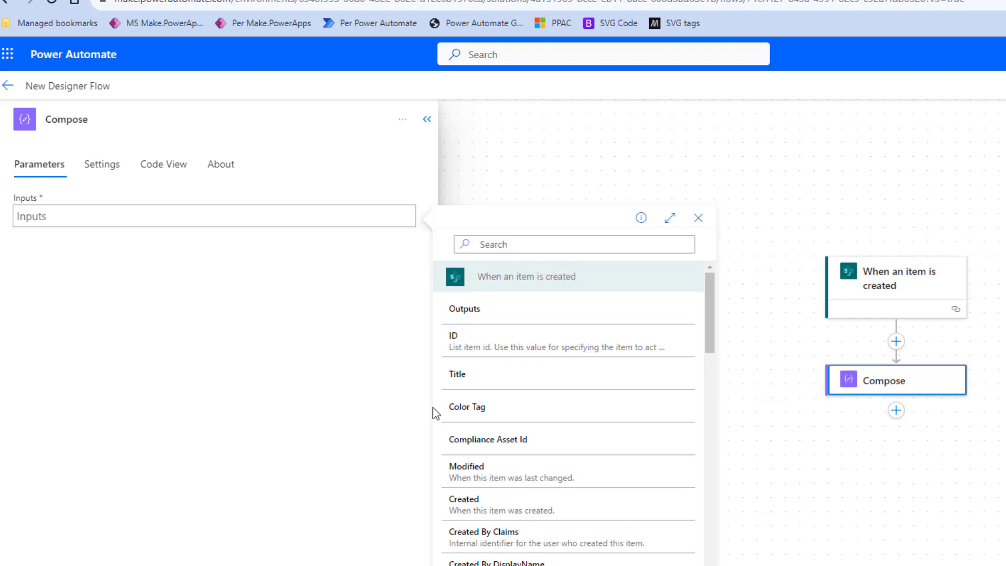
{"action": "left_click", "coordinate": [519, 378]}
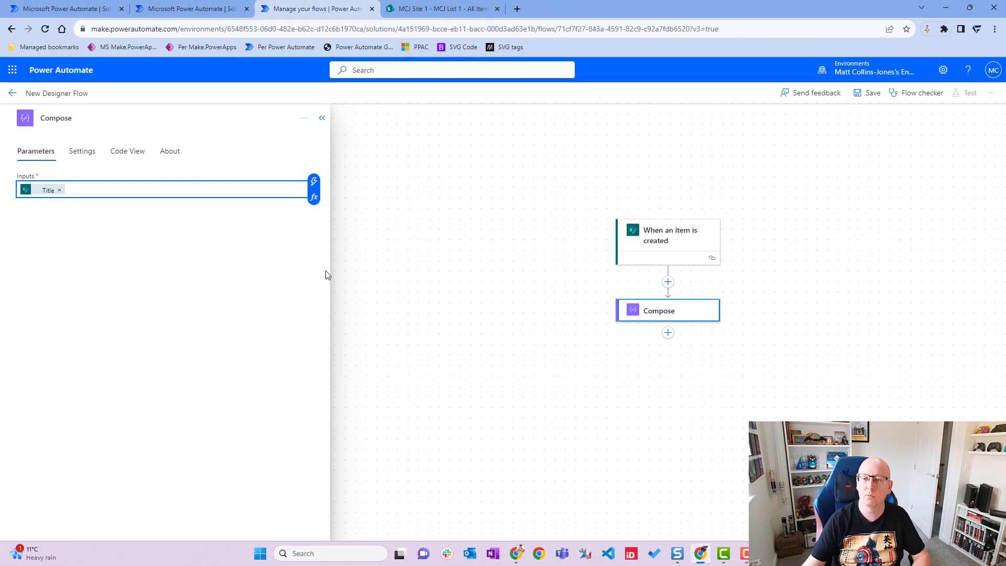
Step: Save the flow and start a manual test awaiting a new list item
{"action": "left_click", "coordinate": [870, 97]}
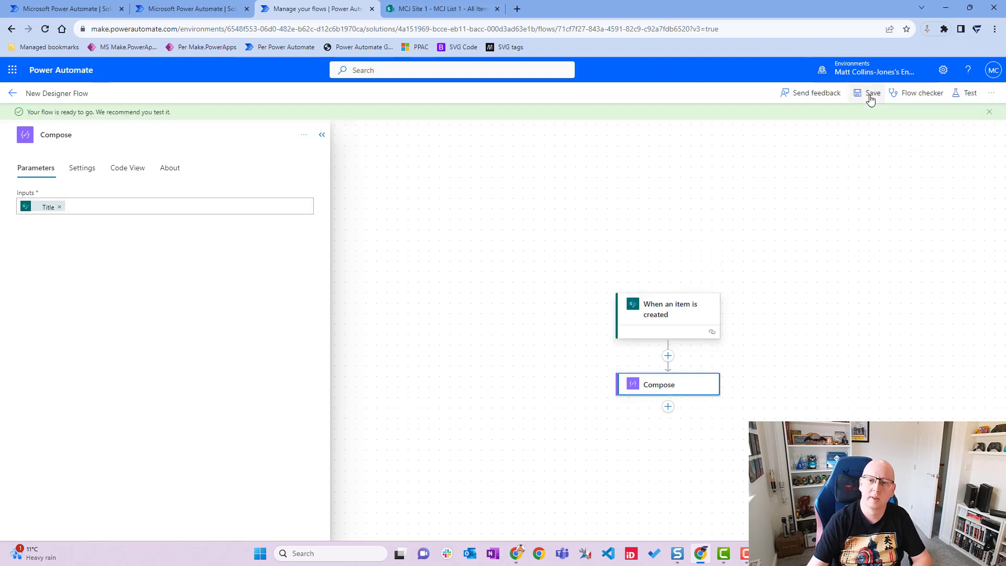
{"action": "left_click", "coordinate": [968, 93]}
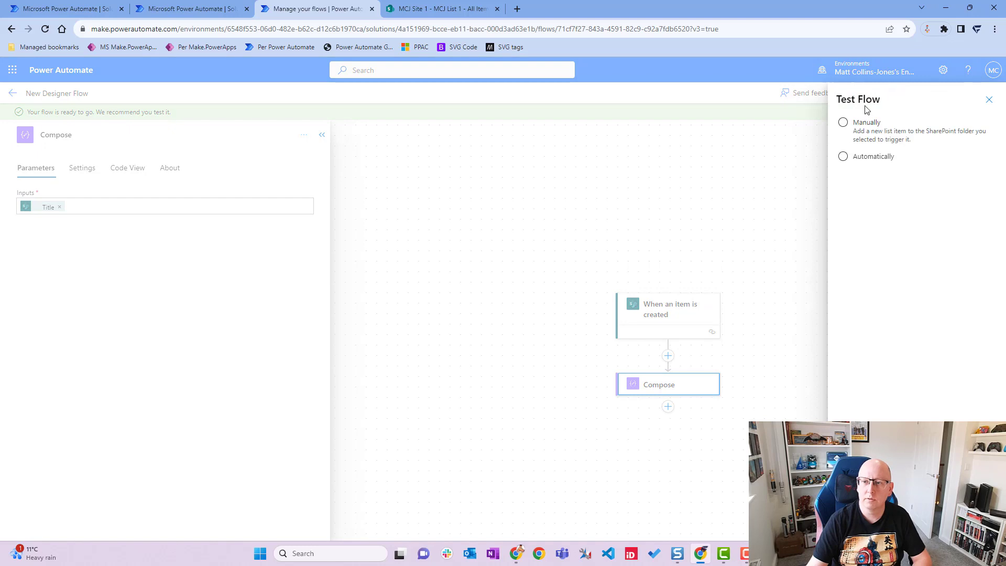
{"action": "left_click", "coordinate": [843, 123]}
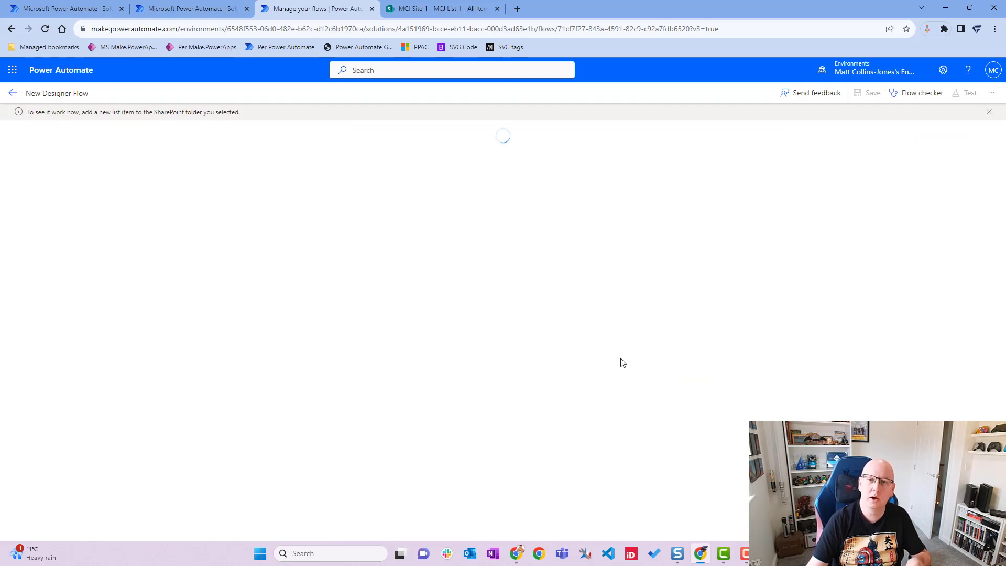
Step: Add a new item titled 'Test 3' to MCJ List 1, then return to the flow
{"action": "left_click", "coordinate": [411, 10]}
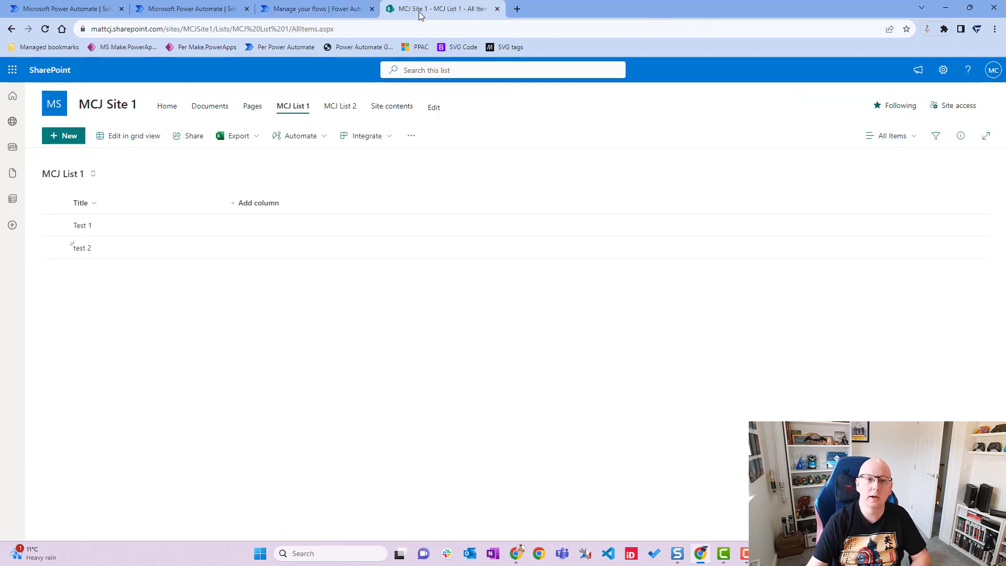
{"action": "left_click", "coordinate": [73, 137]}
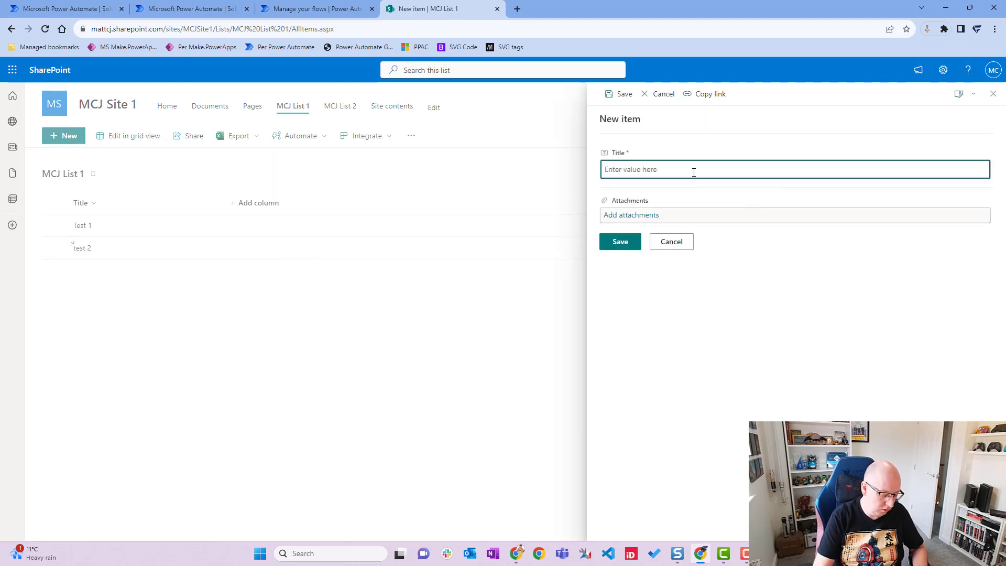
{"action": "type", "text": "Test 3"}
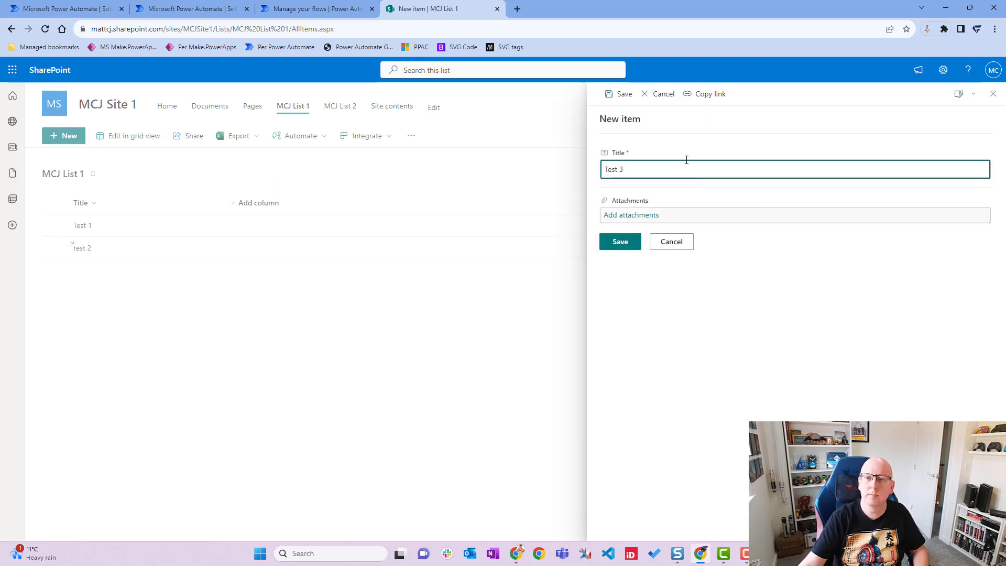
{"action": "left_click", "coordinate": [621, 244]}
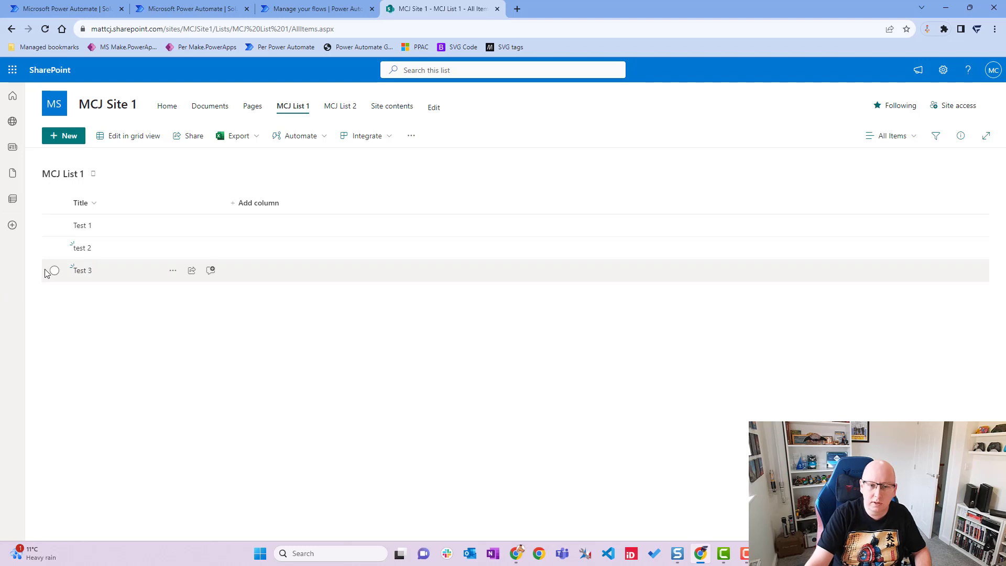
{"action": "left_click", "coordinate": [316, 11]}
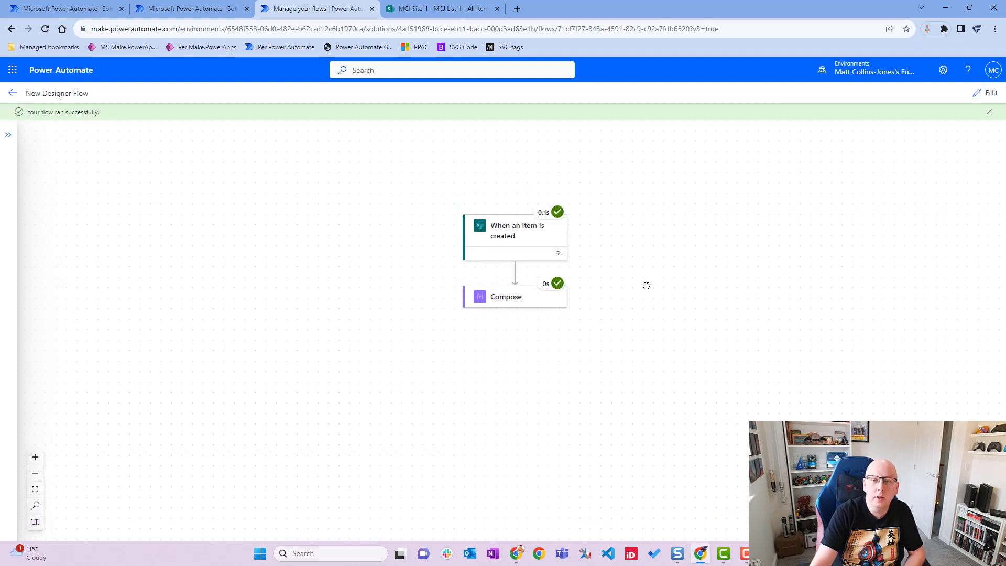
Step: Zoom the run diagram and open the When an item is created run details down to Outputs
{"action": "left_click", "coordinate": [35, 457]}
{"action": "left_click_drag", "start_coordinate": [393, 274], "coordinate": [338, 282]}
{"action": "left_click", "coordinate": [518, 263]}
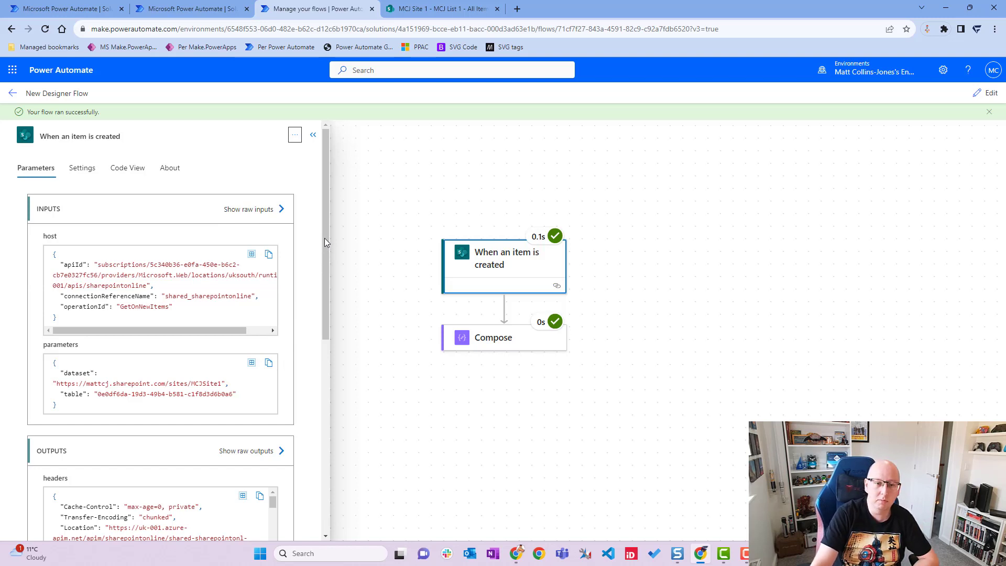
{"action": "left_click_drag", "start_coordinate": [325, 238], "coordinate": [376, 407]}
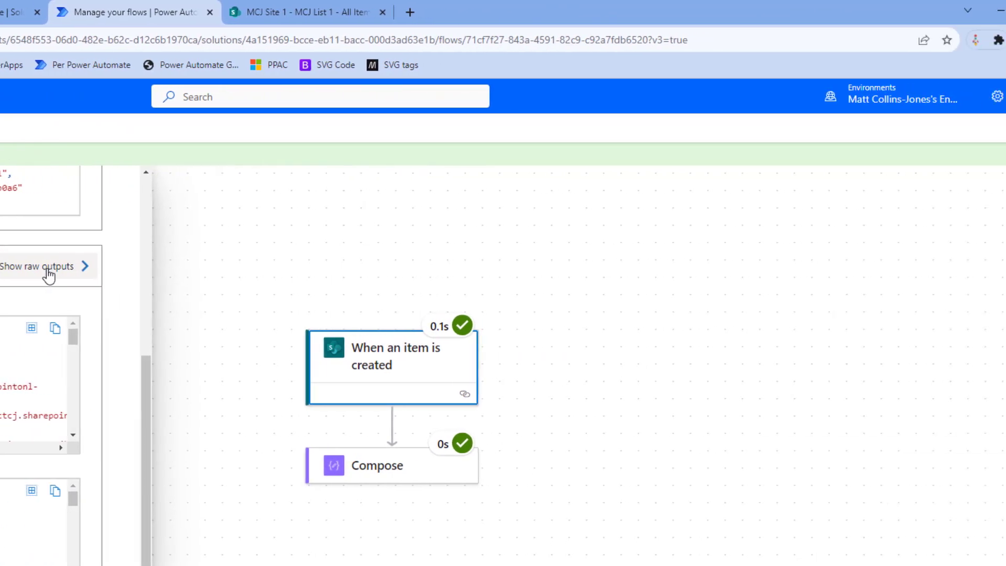
{"action": "left_click", "coordinate": [31, 267]}
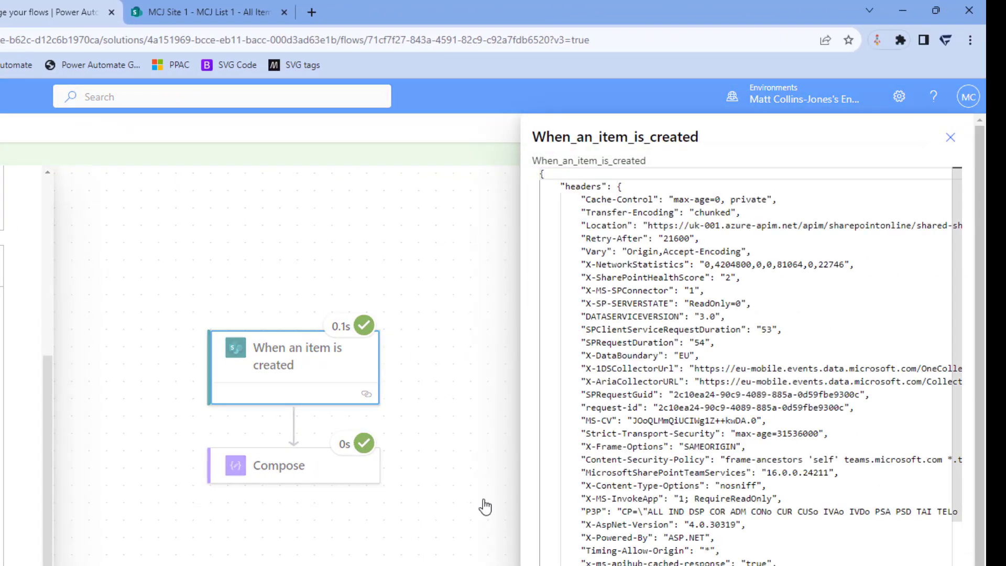
{"action": "scroll", "coordinate": [716, 295], "scroll_direction": "down", "scroll_amount": 9}
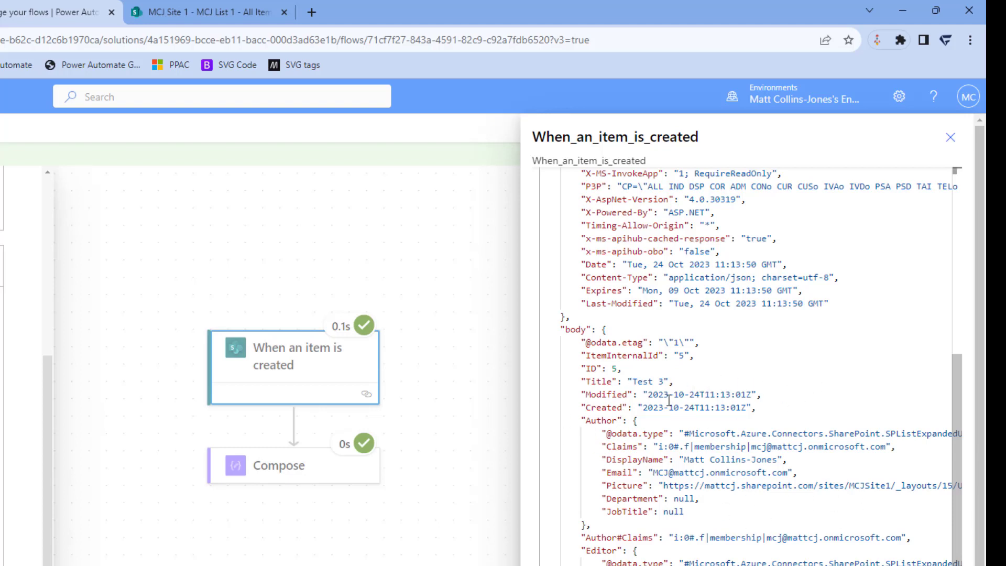
{"action": "scroll", "coordinate": [737, 424], "scroll_direction": "down", "scroll_amount": 1}
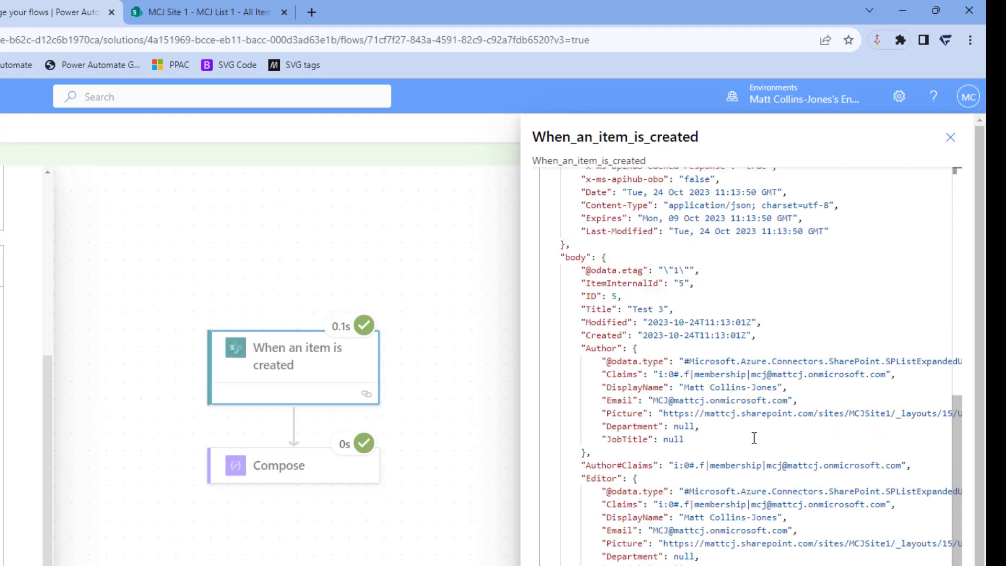
{"action": "scroll", "coordinate": [675, 471], "scroll_direction": "down", "scroll_amount": 1}
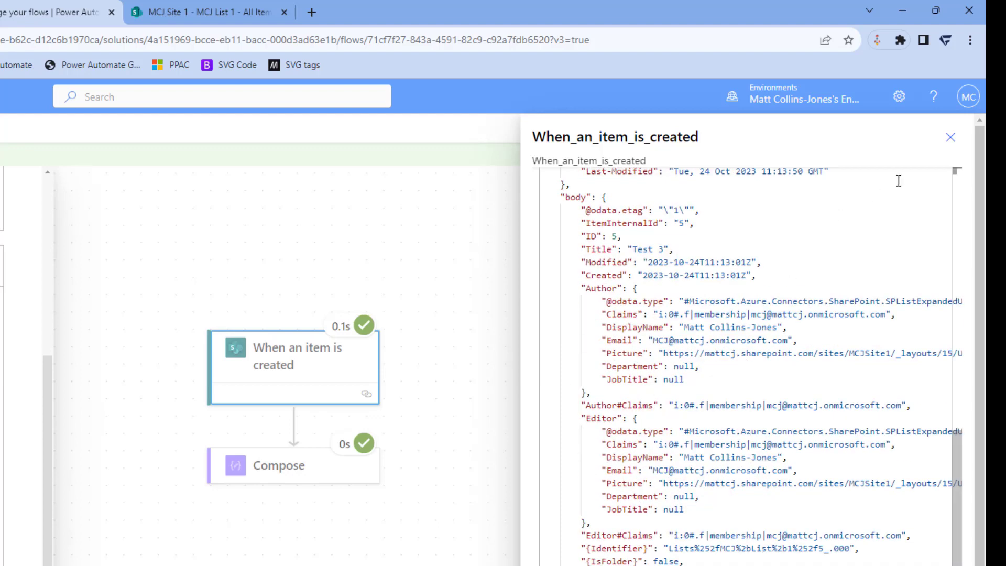
{"action": "left_click", "coordinate": [949, 137]}
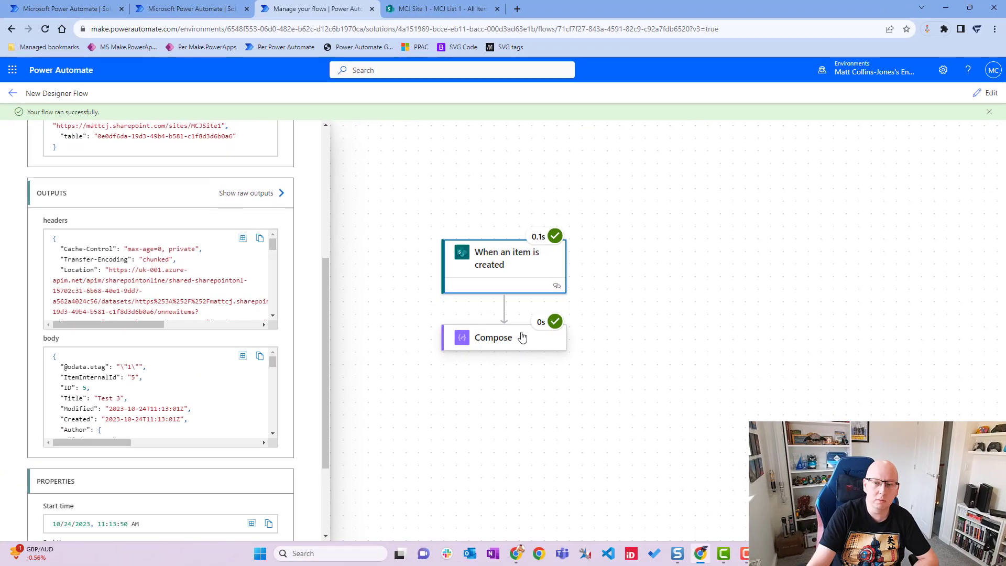
Step: Open the Compose step's raw outputs and classic run history, showing Inputs and Outputs as Test 3
{"action": "left_click", "coordinate": [480, 365]}
{"action": "scroll", "coordinate": [148, 409], "scroll_direction": "down", "scroll_amount": 3}
{"action": "scroll", "coordinate": [188, 277], "scroll_direction": "up", "scroll_amount": 2}
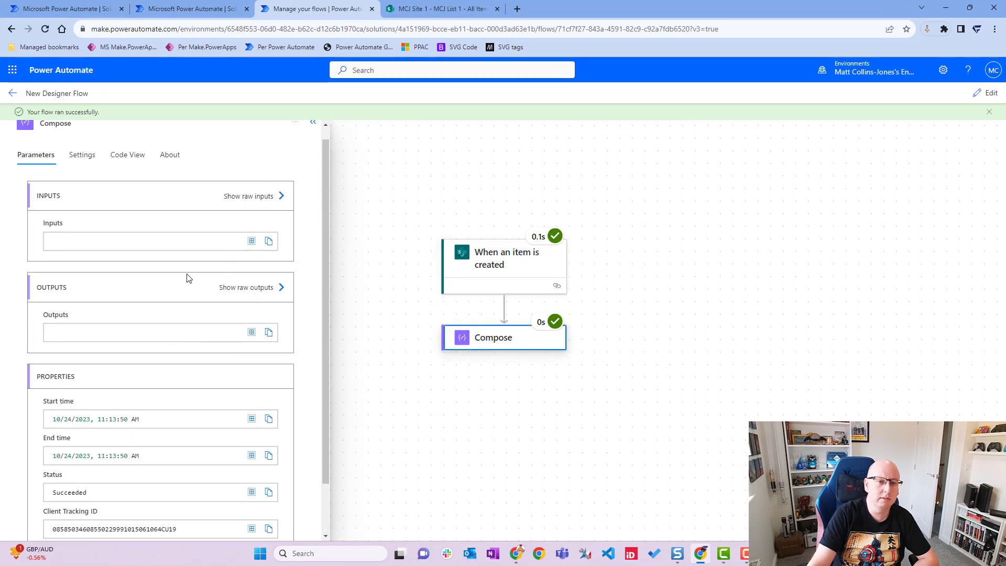
{"action": "left_click", "coordinate": [258, 303]}
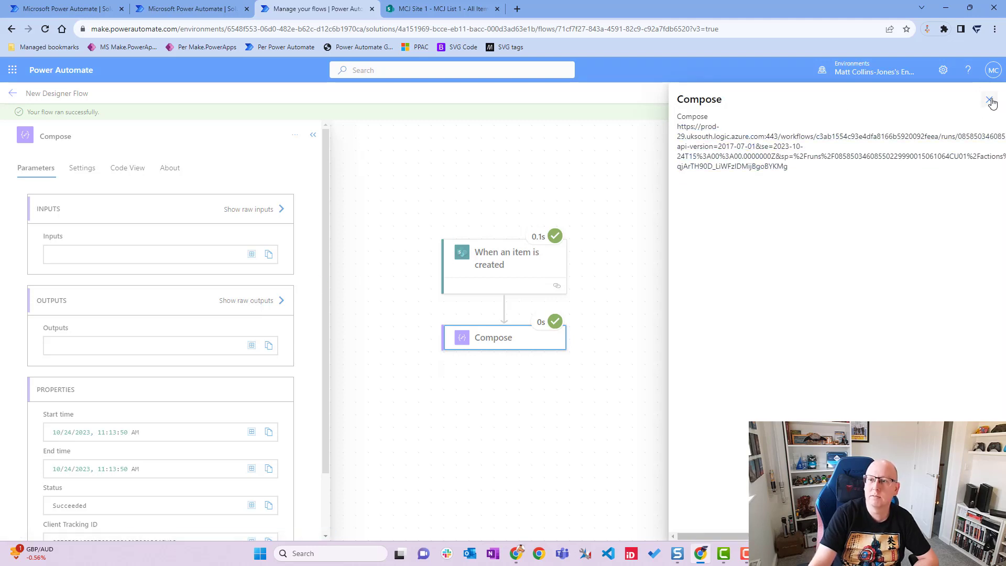
{"action": "left_click", "coordinate": [754, 151]}
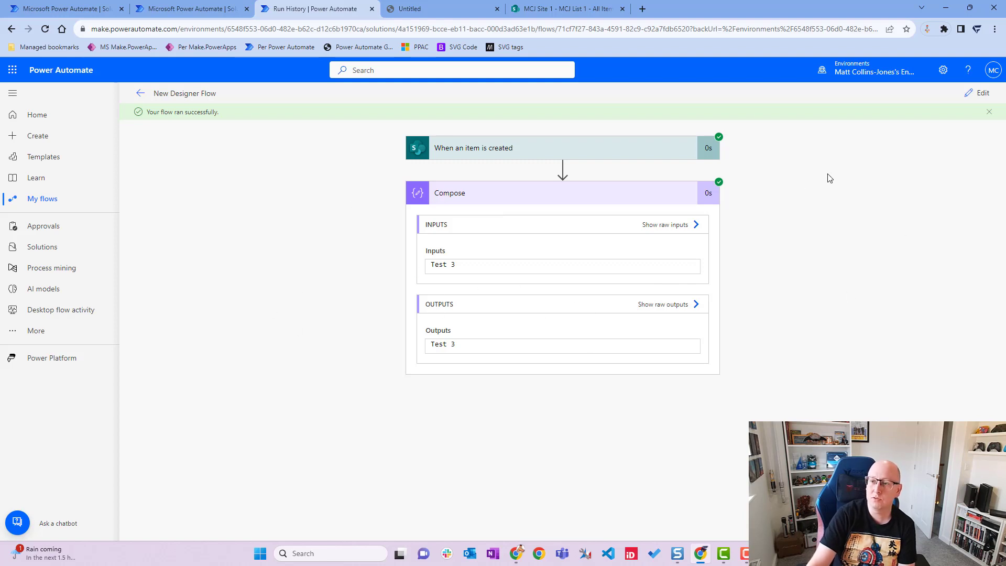
Step: Retest the flow automatically using the latest 'Test Succeeded' trigger run
{"action": "left_click", "coordinate": [982, 93]}
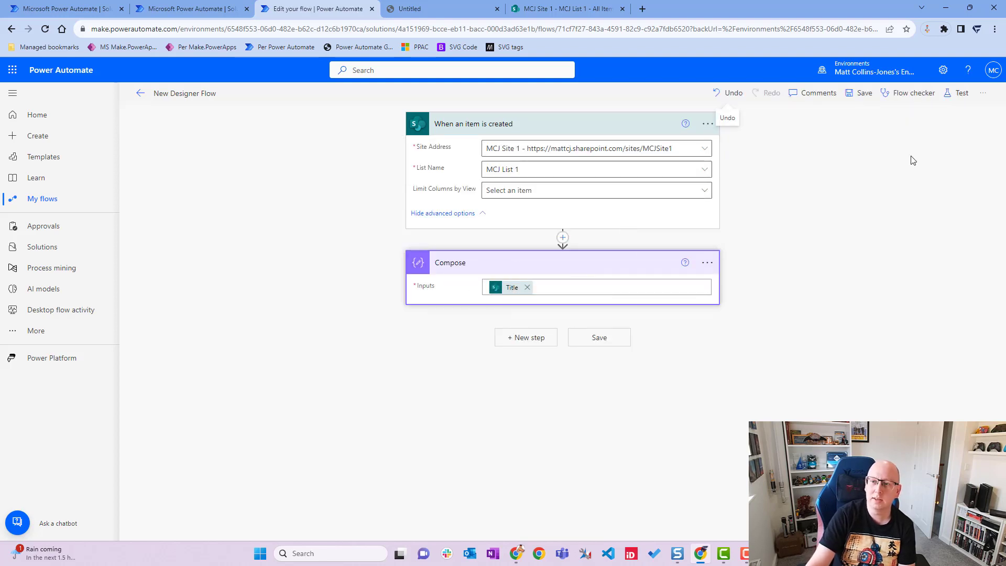
{"action": "left_click", "coordinate": [957, 94]}
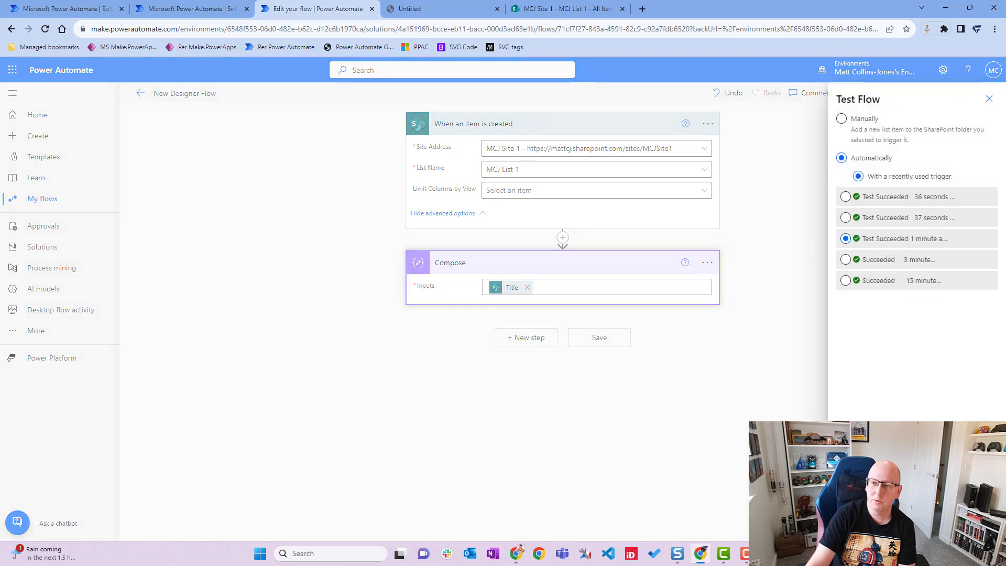
{"action": "left_click", "coordinate": [884, 198]}
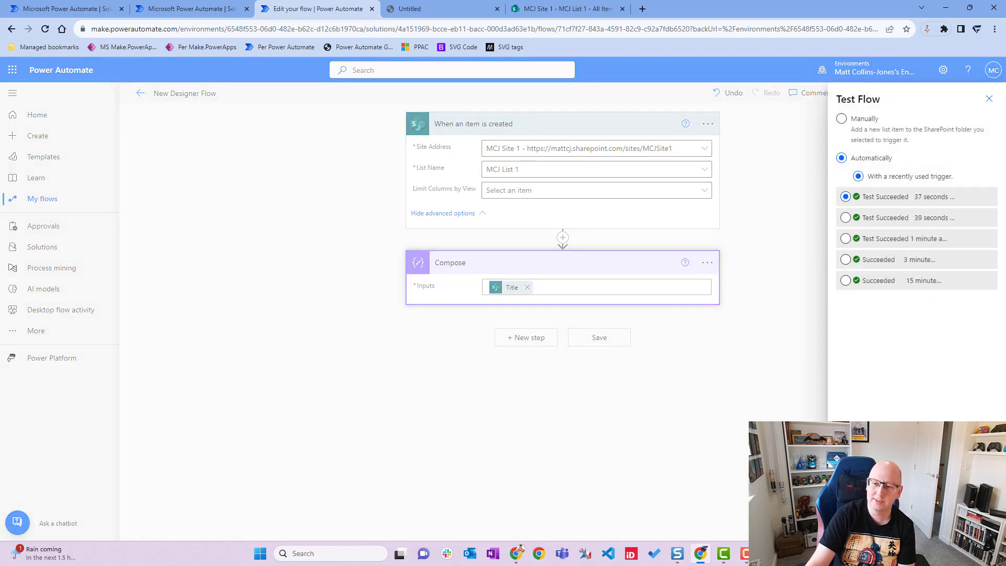
{"action": "left_click", "coordinate": [851, 521]}
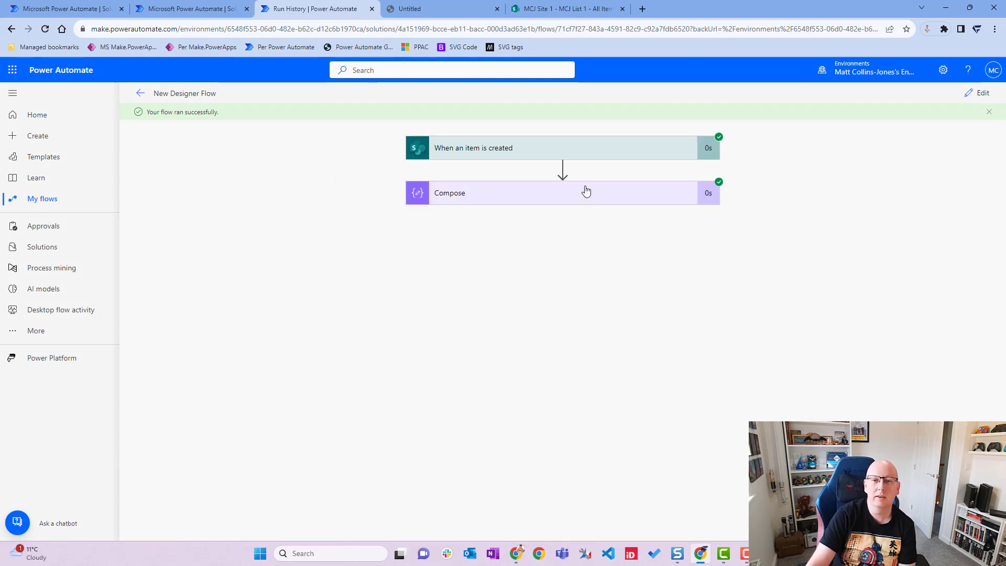
Step: Expand the rerun's Compose step to confirm Inputs and Outputs read Test 3, briefly checking the trigger
{"action": "left_click", "coordinate": [587, 193]}
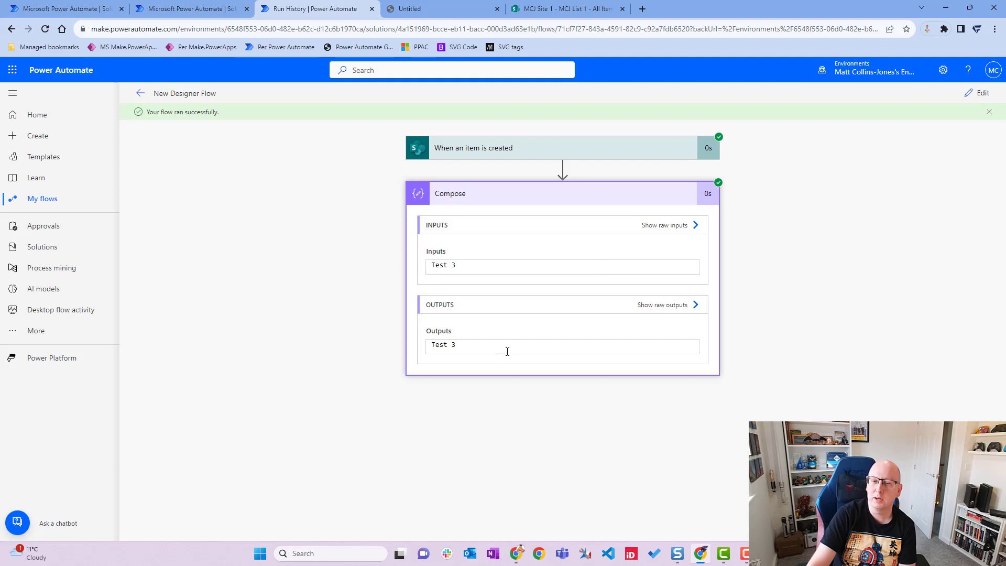
{"action": "left_click", "coordinate": [576, 153]}
{"action": "left_click", "coordinate": [575, 156]}
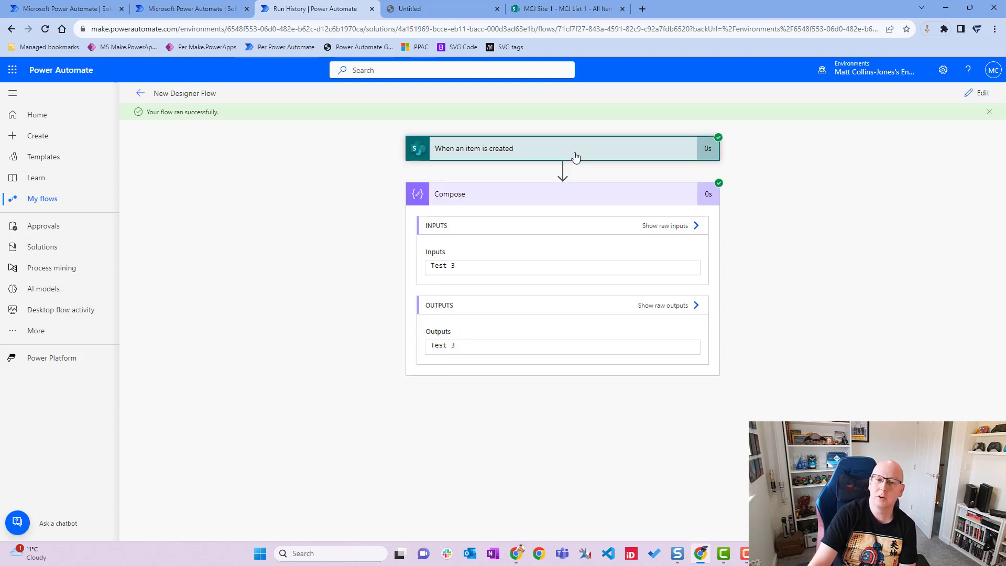